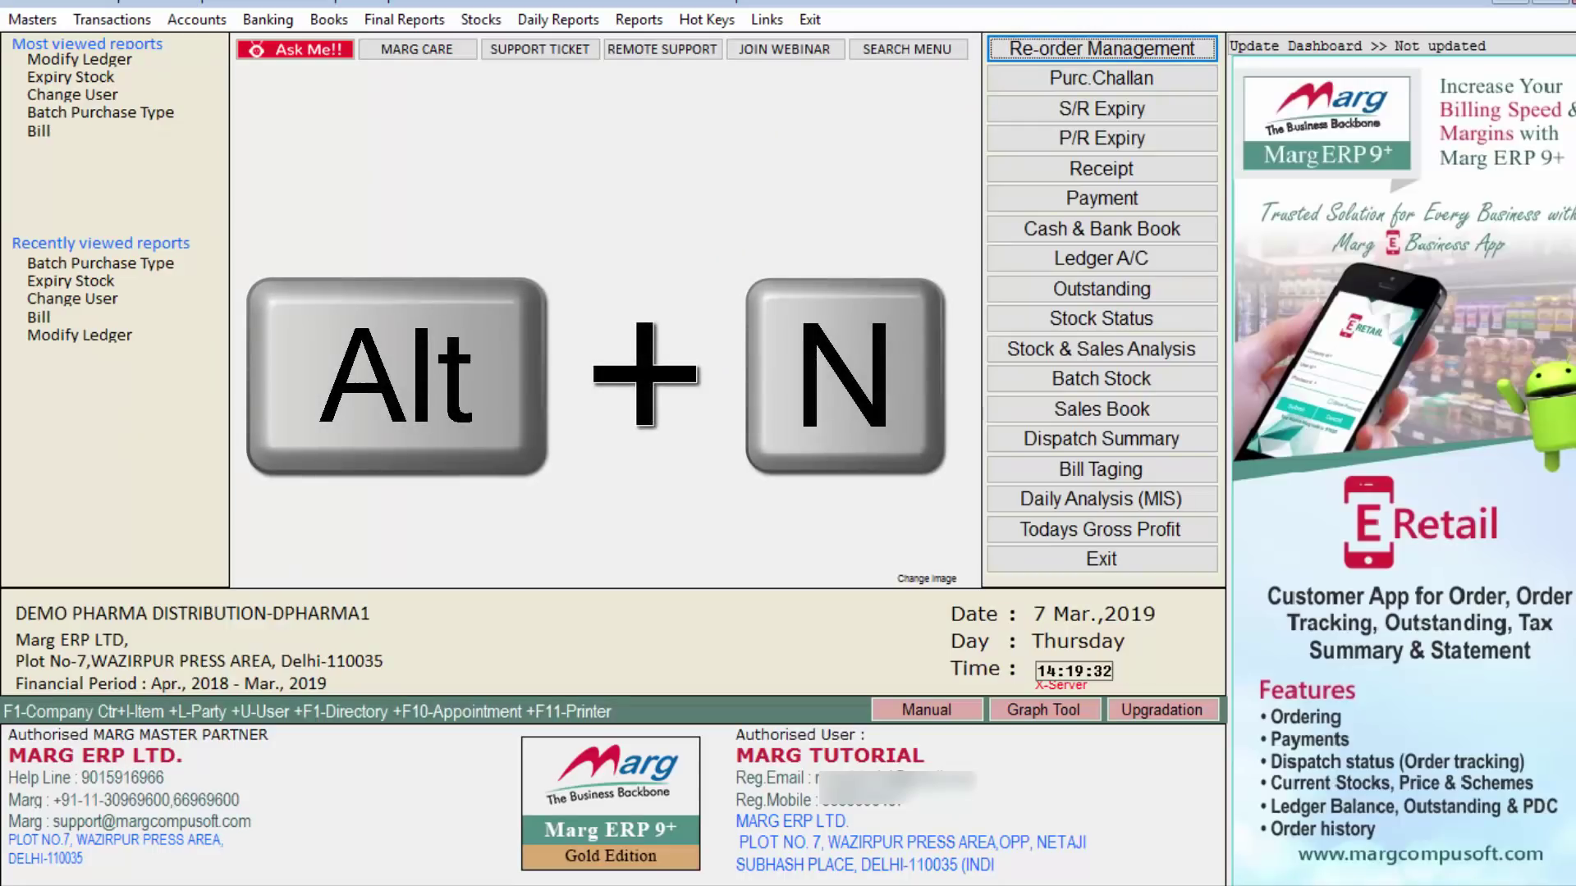
# Step: Start a new sale bill and accept the 09-03-2019 bill date to open the party list
pyautogui.hotkey('alt', 'n')
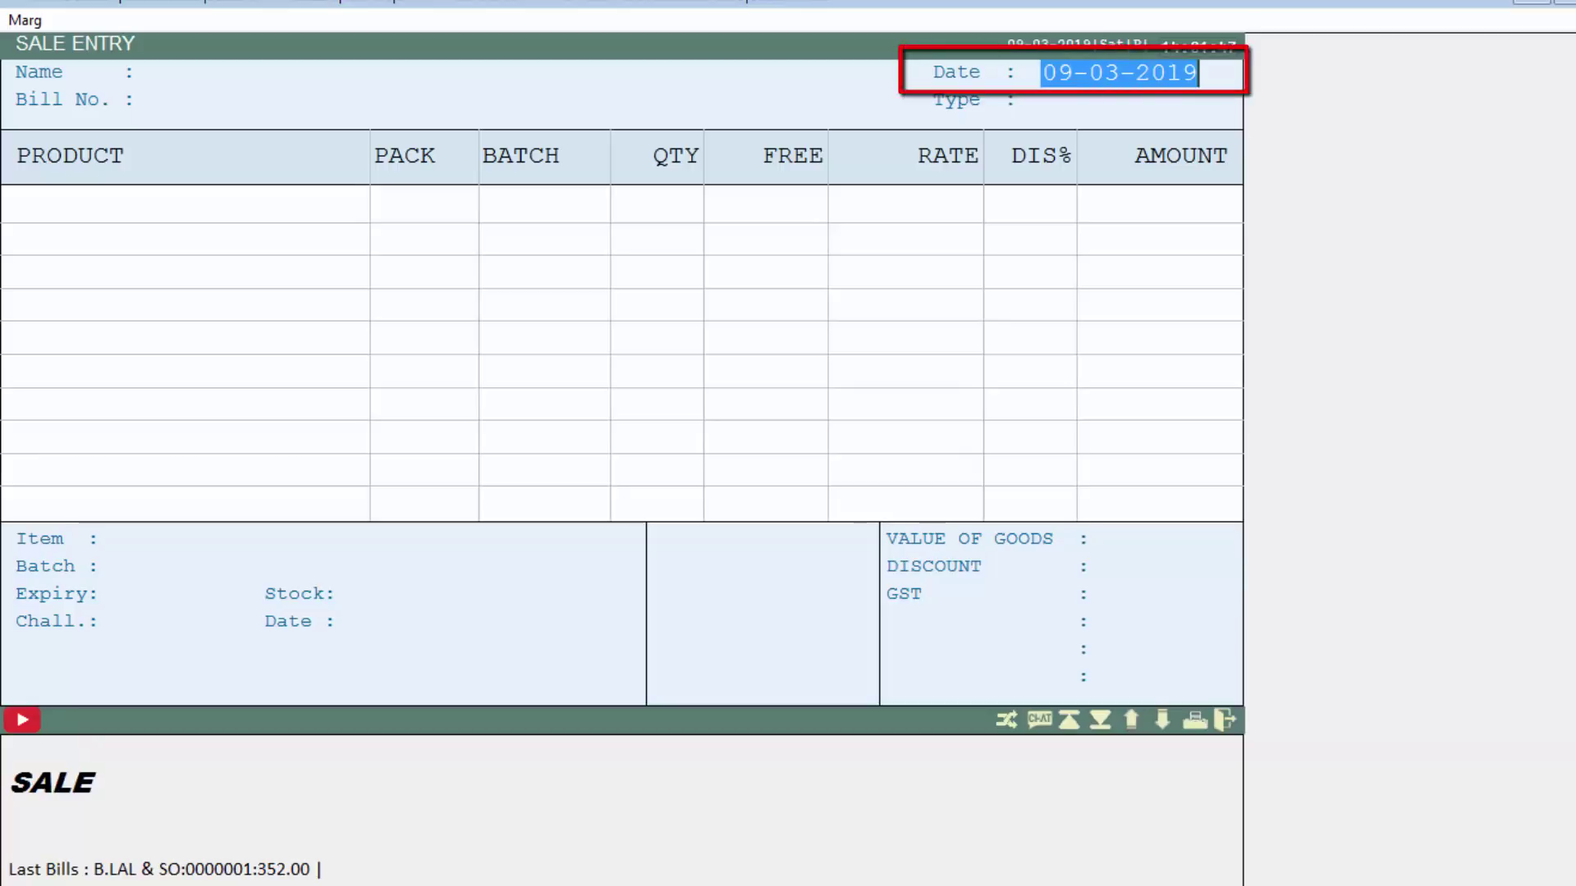
pyautogui.press('Return')
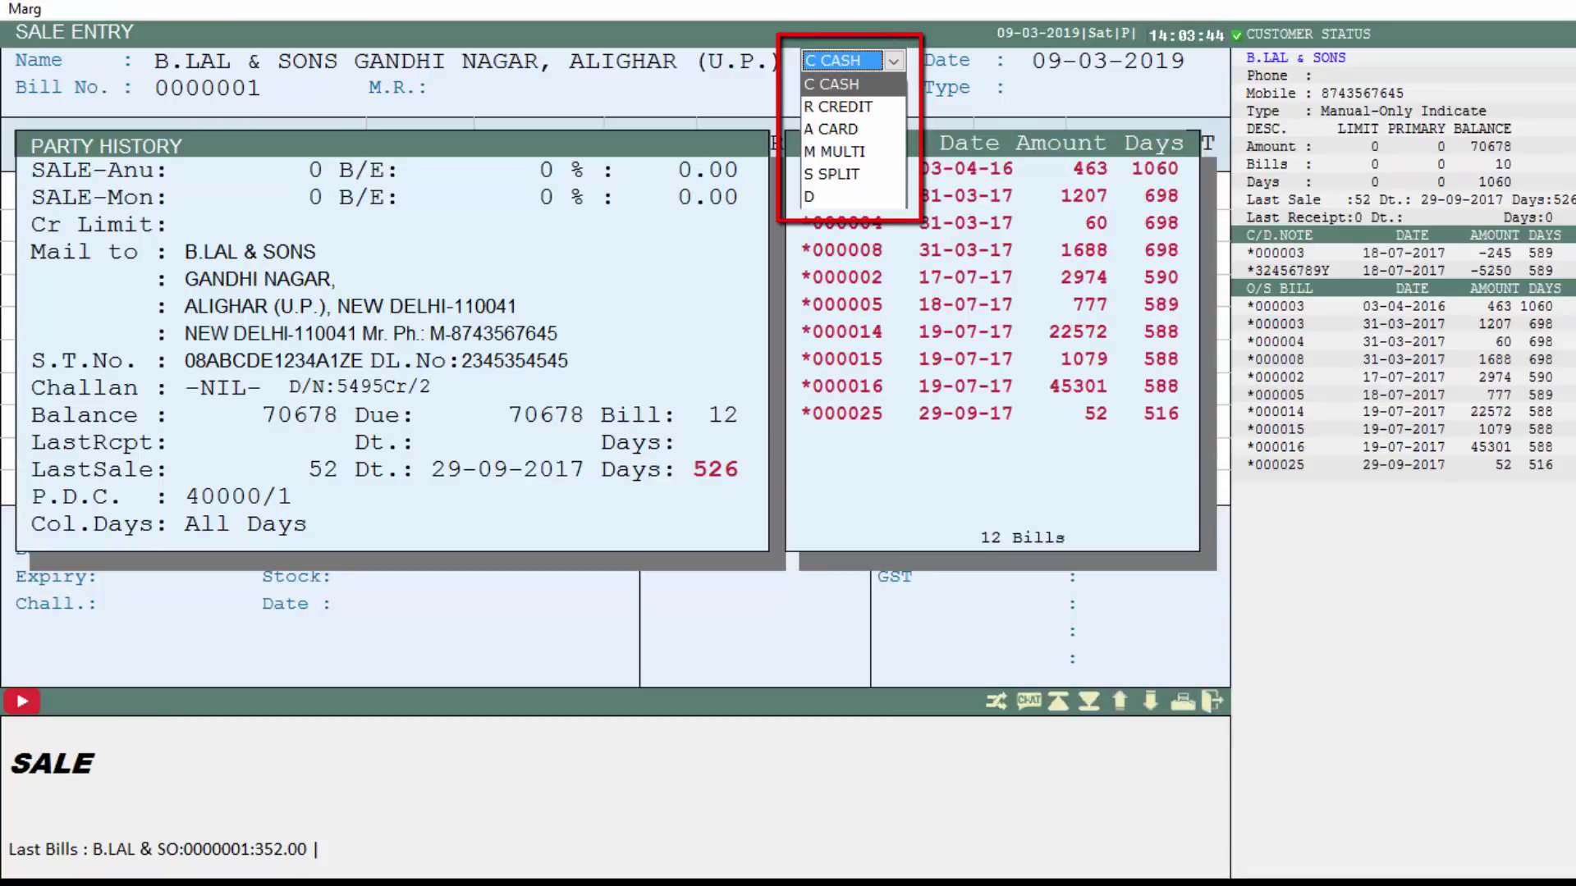
# Step: Confirm cash payment, skip the M.R. field and open the CENTRAL GST invoice product list
pyautogui.press('Return')
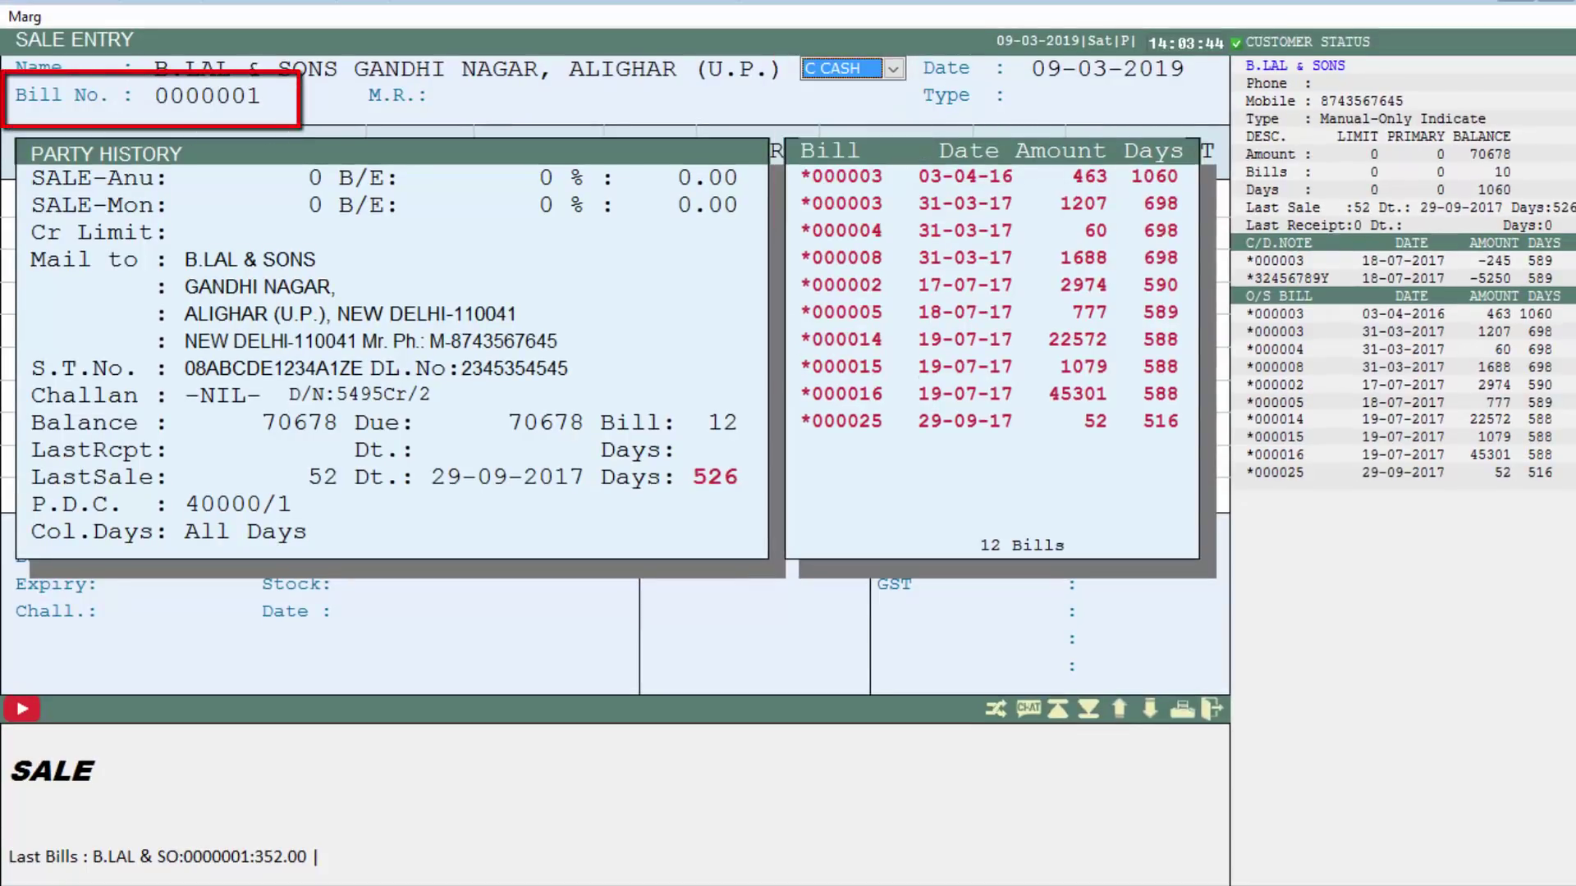
pyautogui.press('Return')
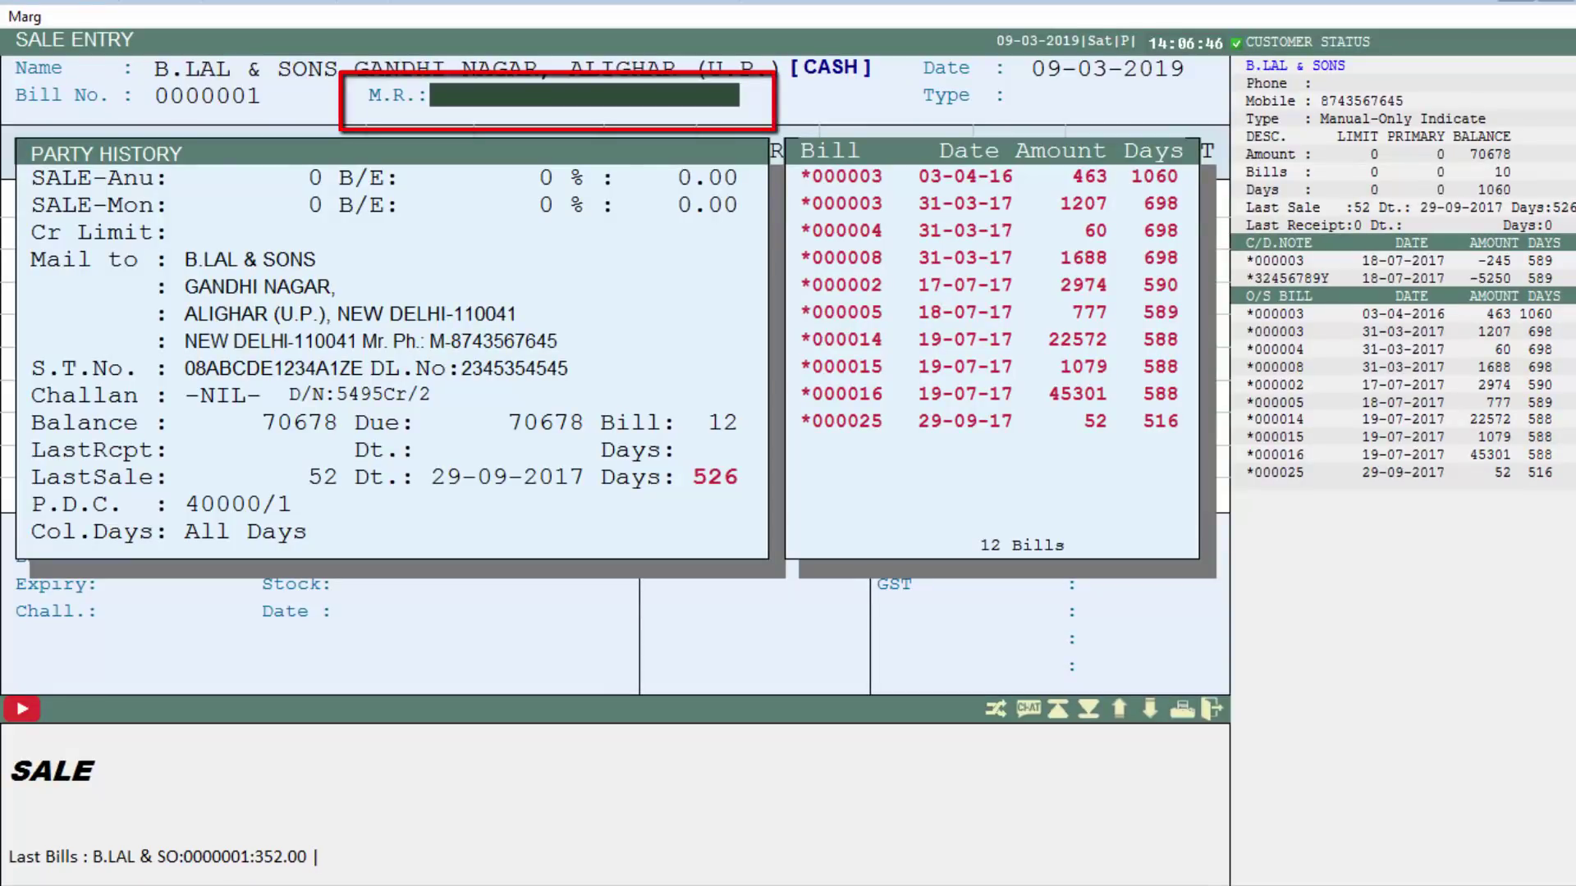
pyautogui.press('space')
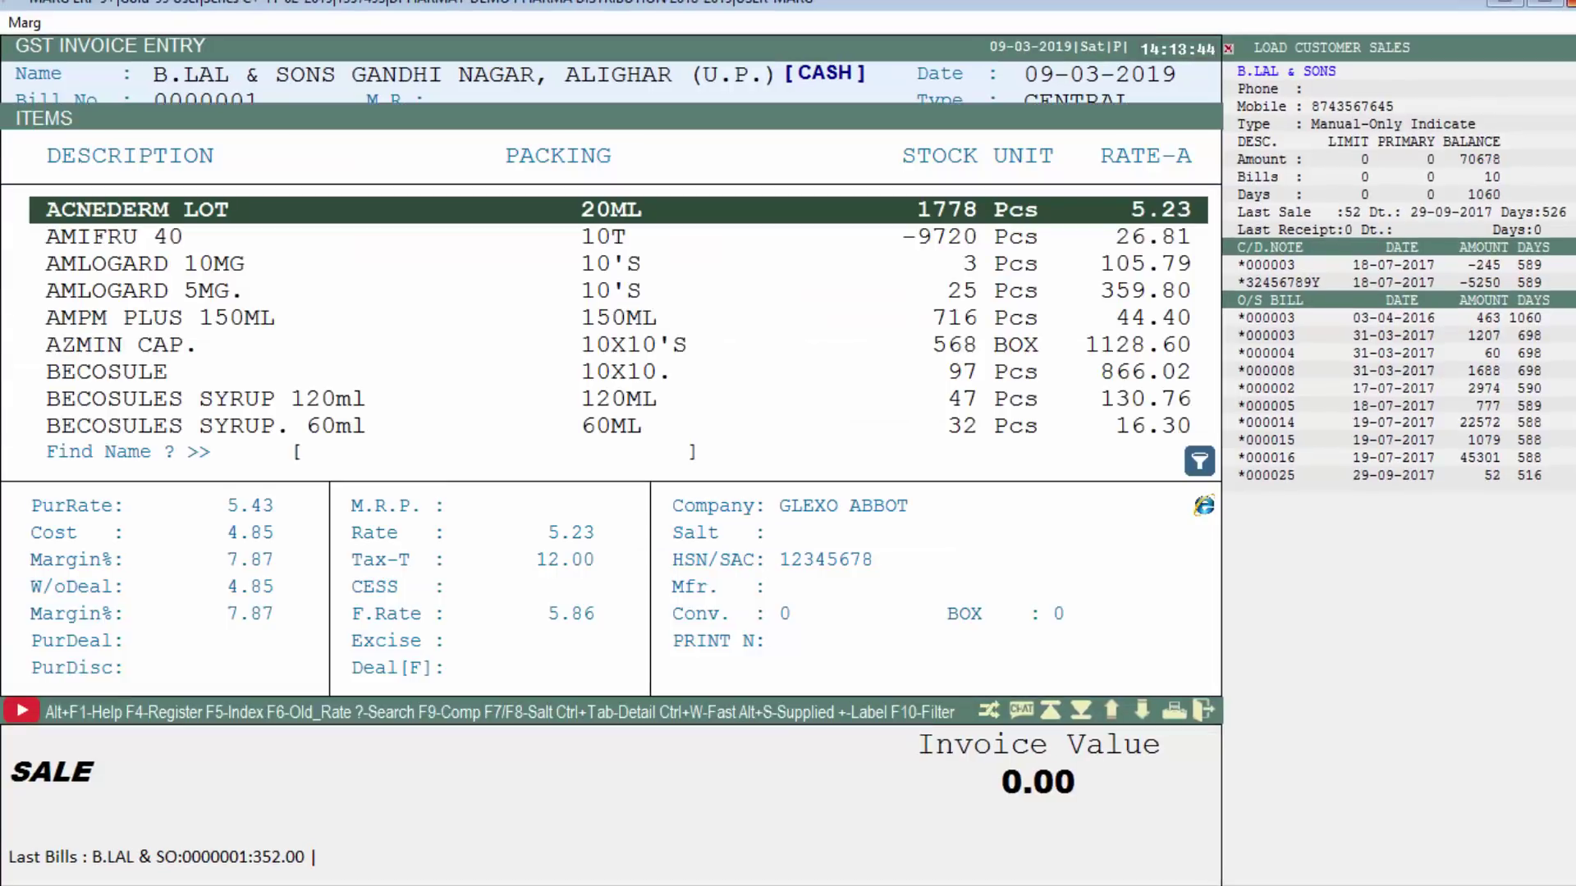
# Step: Add ACNEDERM LOT to the bill with quantity 5
pyautogui.press('Return')
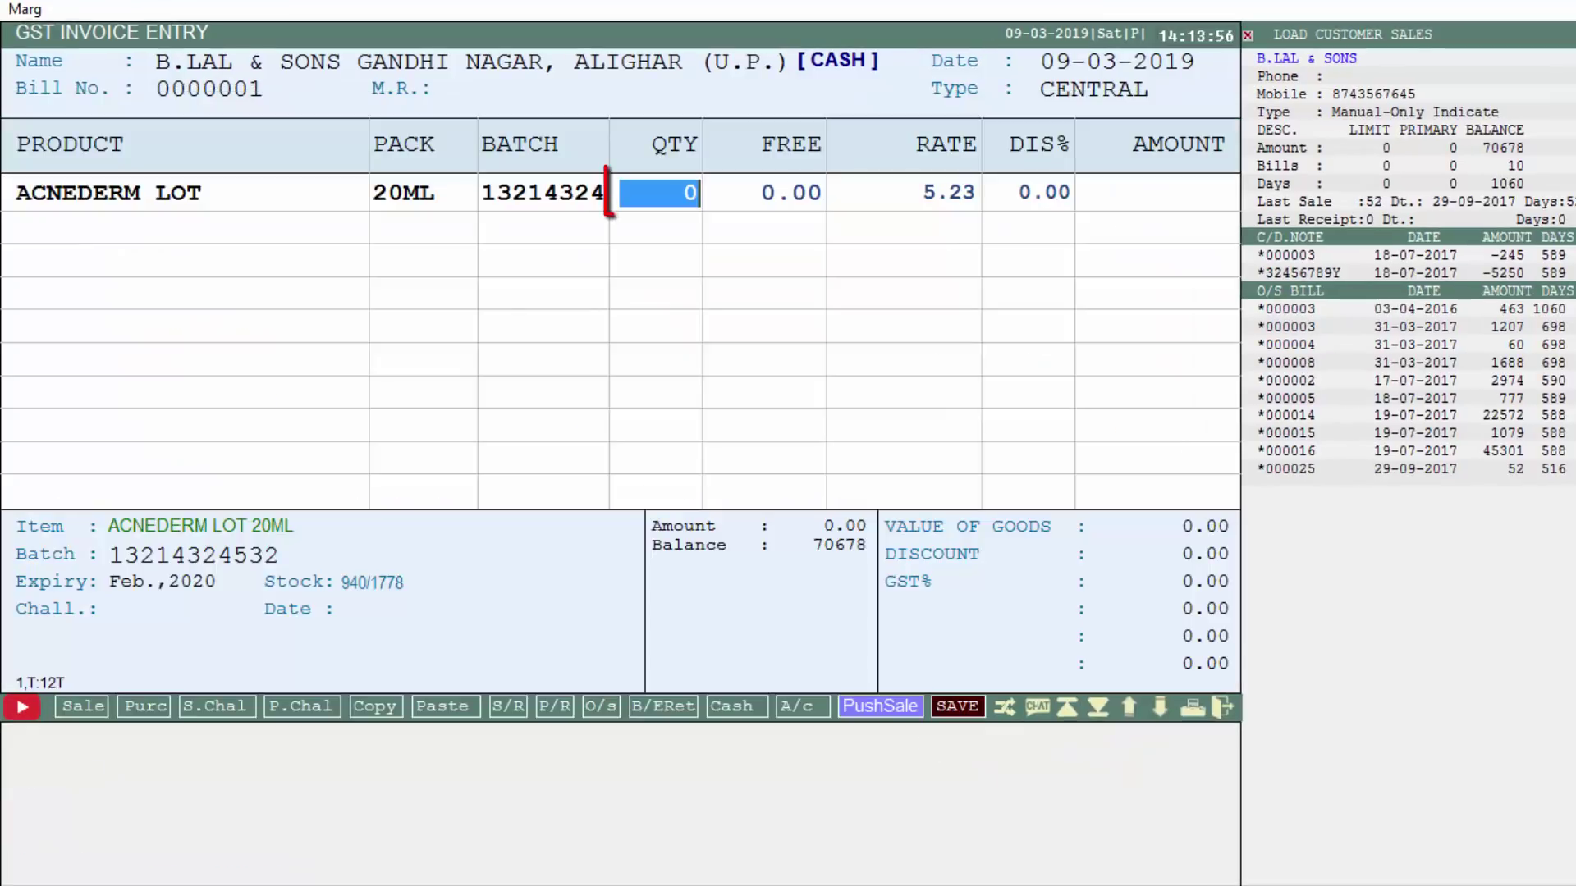
pyautogui.write('5')
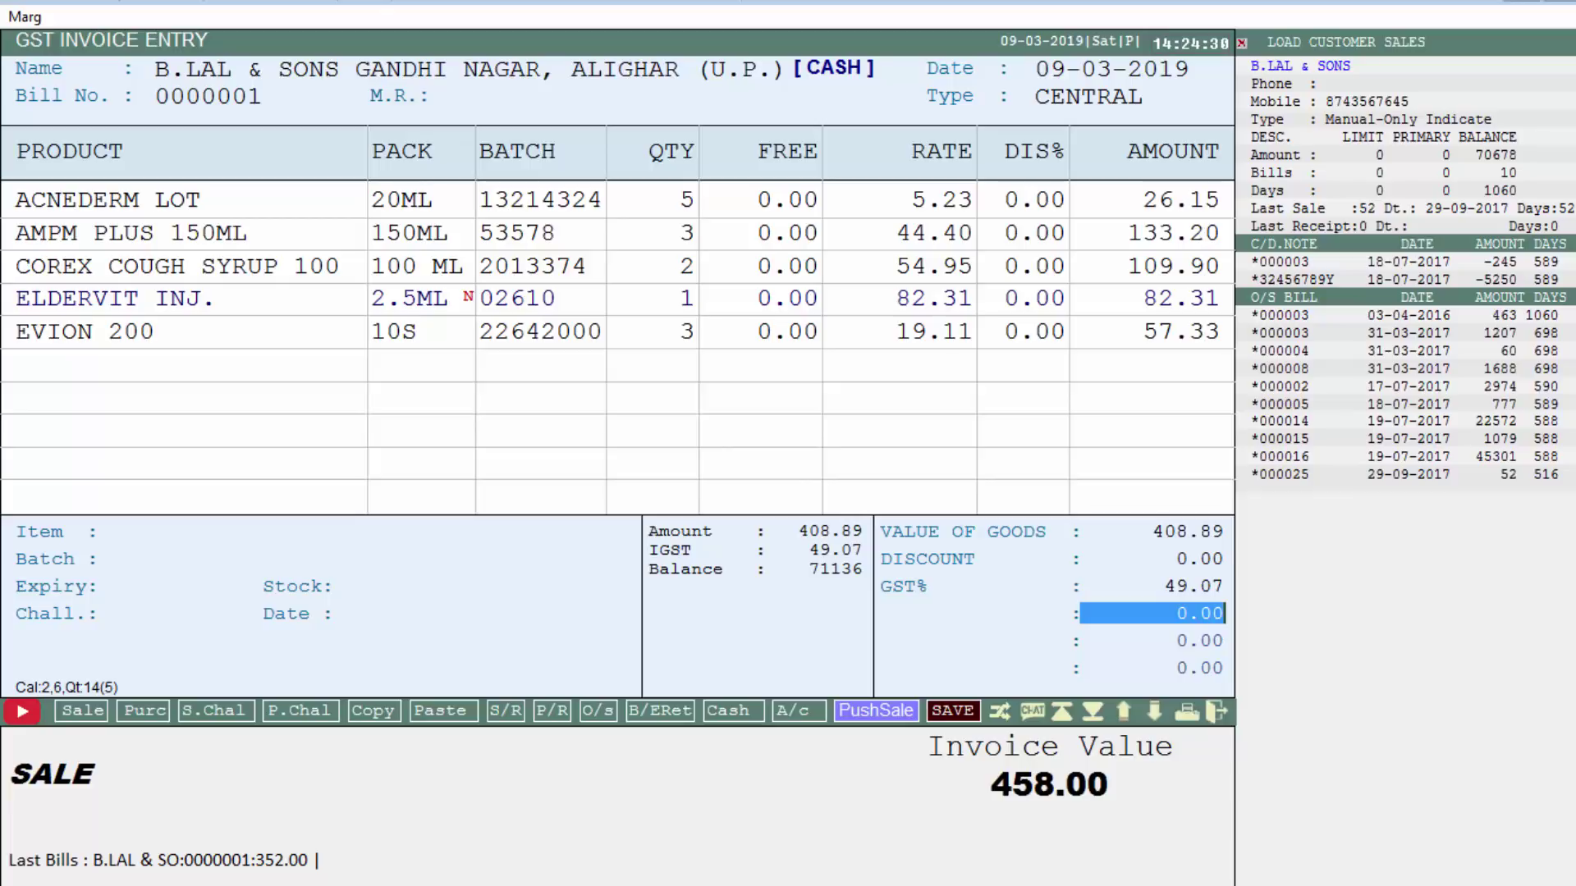
# Step: Enter 5 as an extra charge in the levy row under the FREIGHT ledger
pyautogui.write('5')
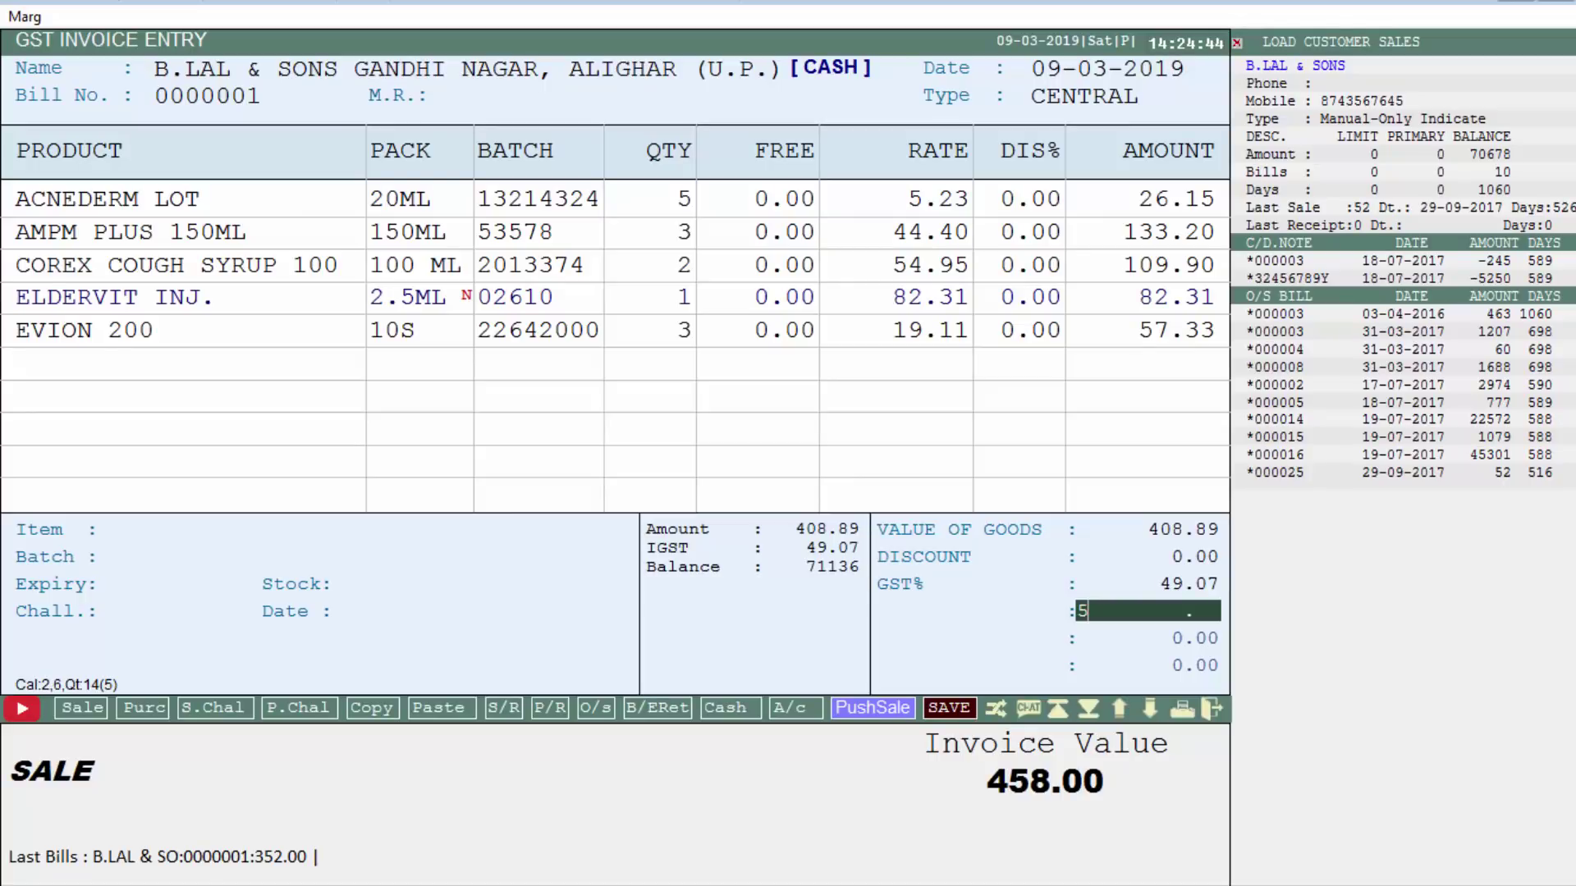
pyautogui.press('Return')
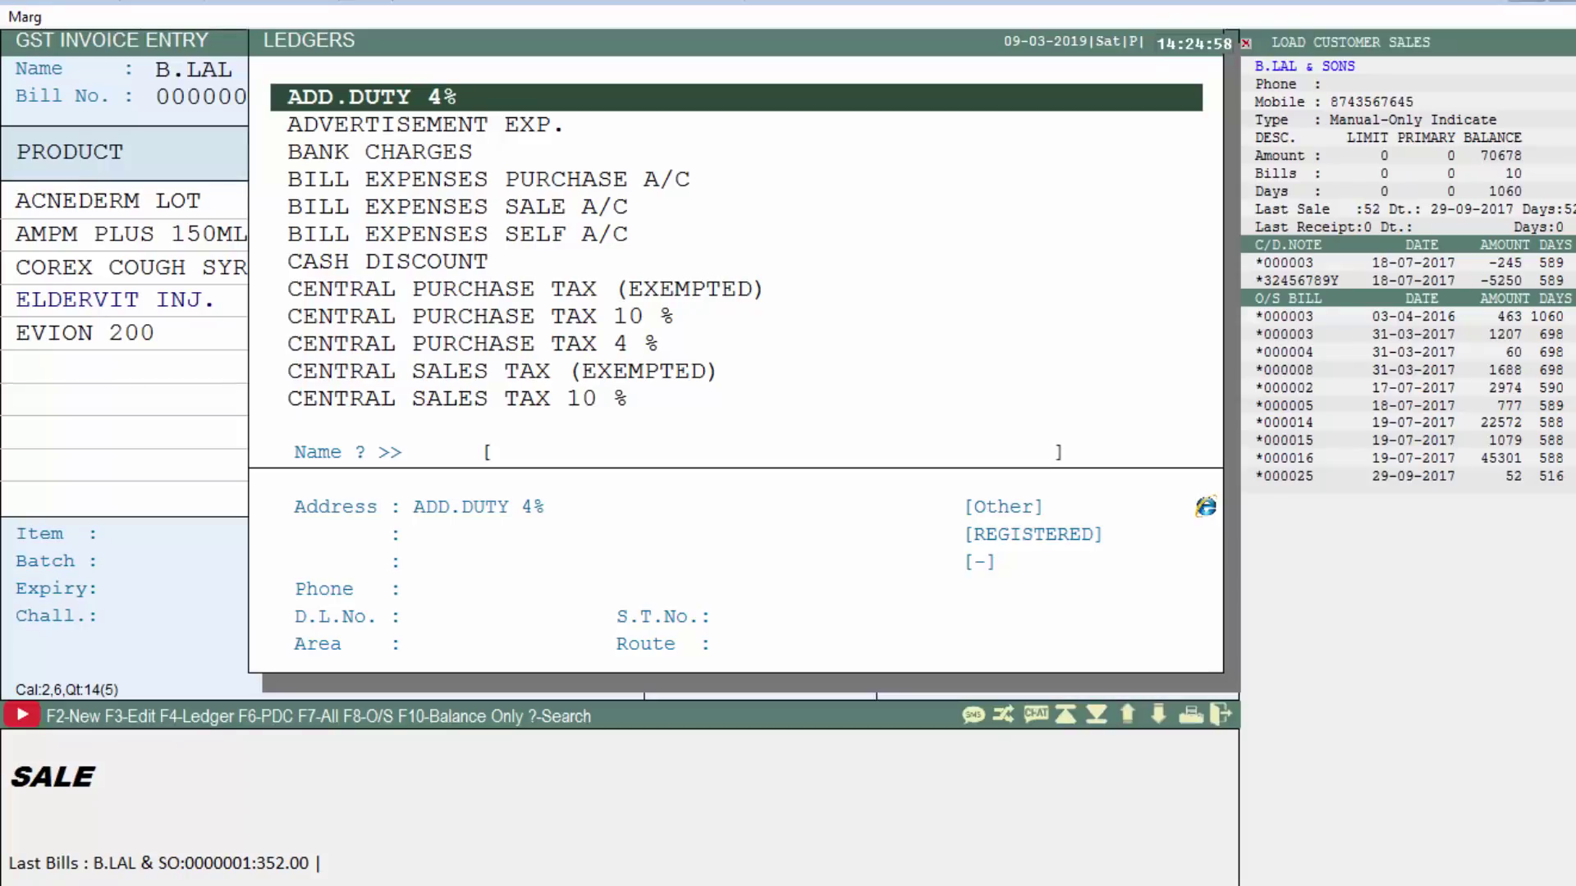
pyautogui.write('F')
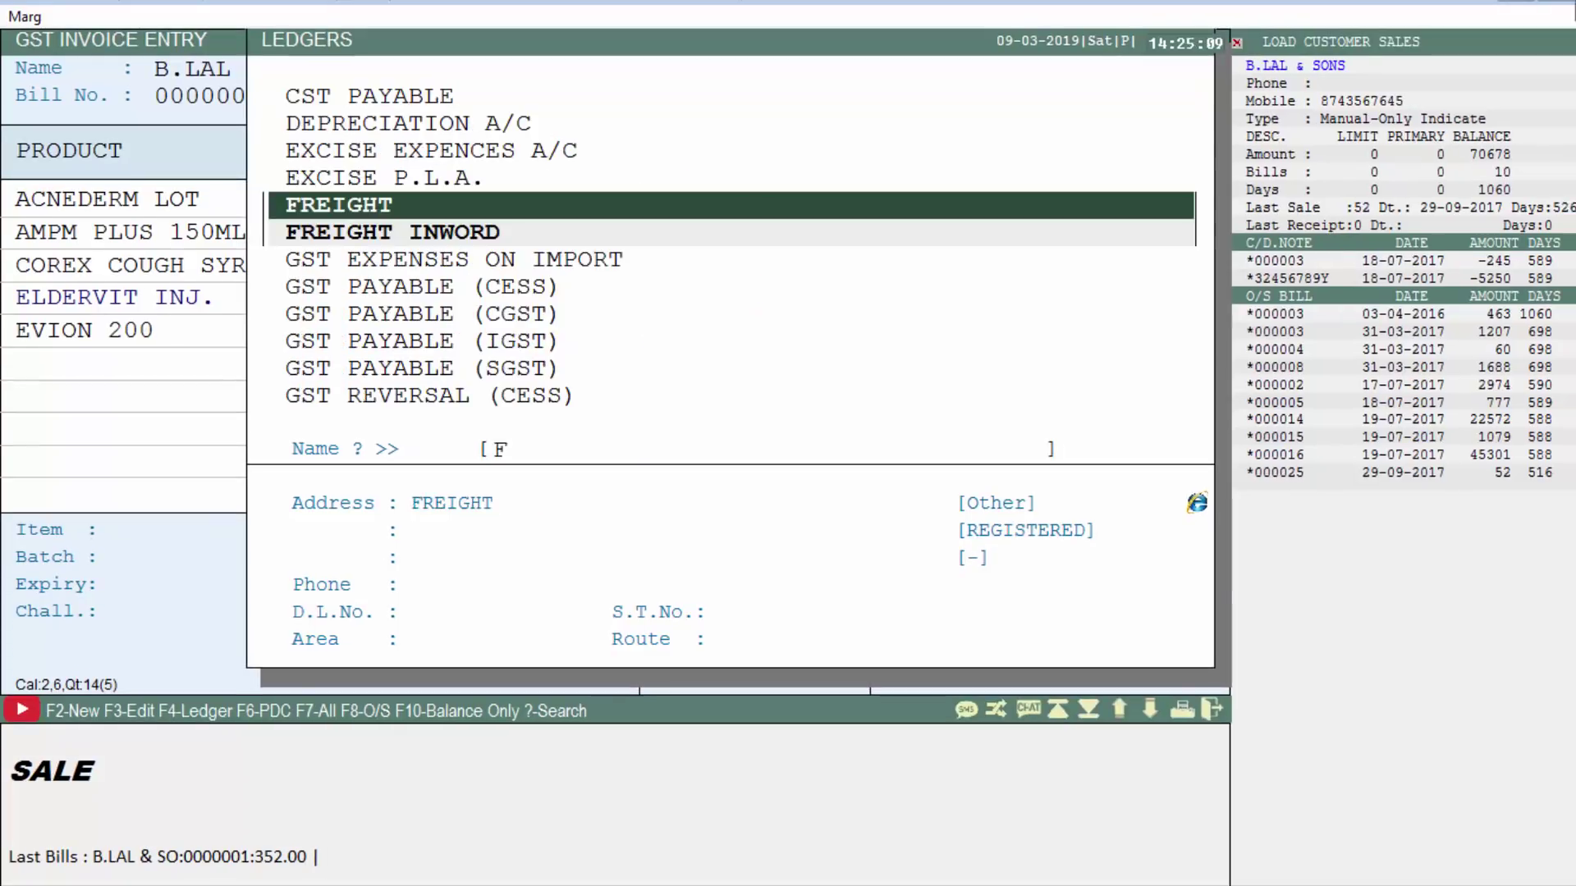
pyautogui.press('Return')
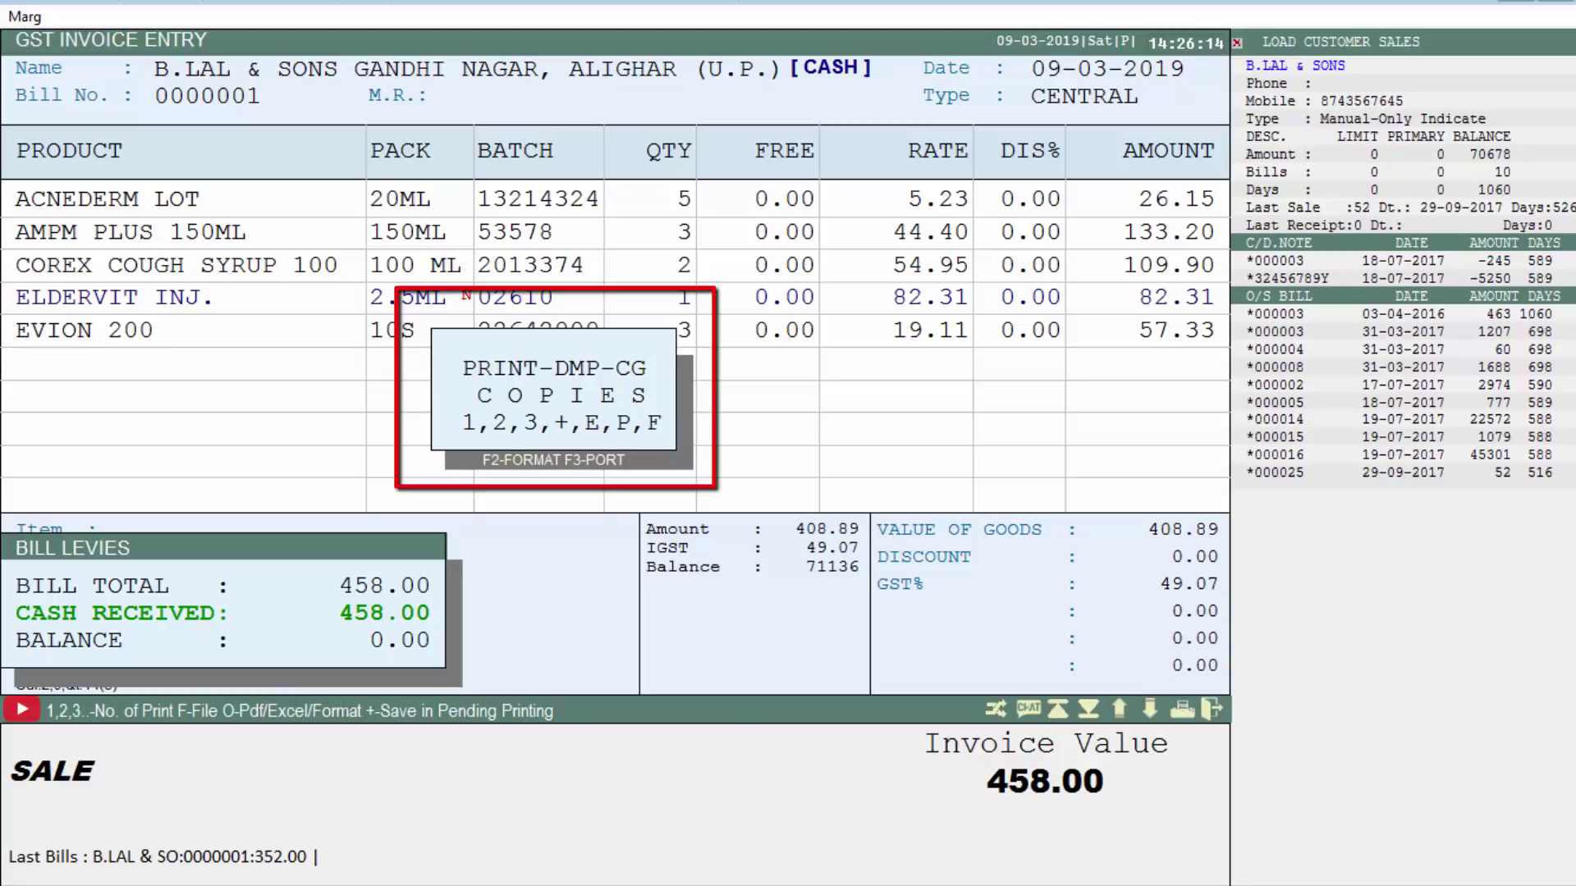
# Step: Send the saved 458.00 cash bill to the printer from the print-copies prompt
pyautogui.press('f')
pyautogui.press('p')
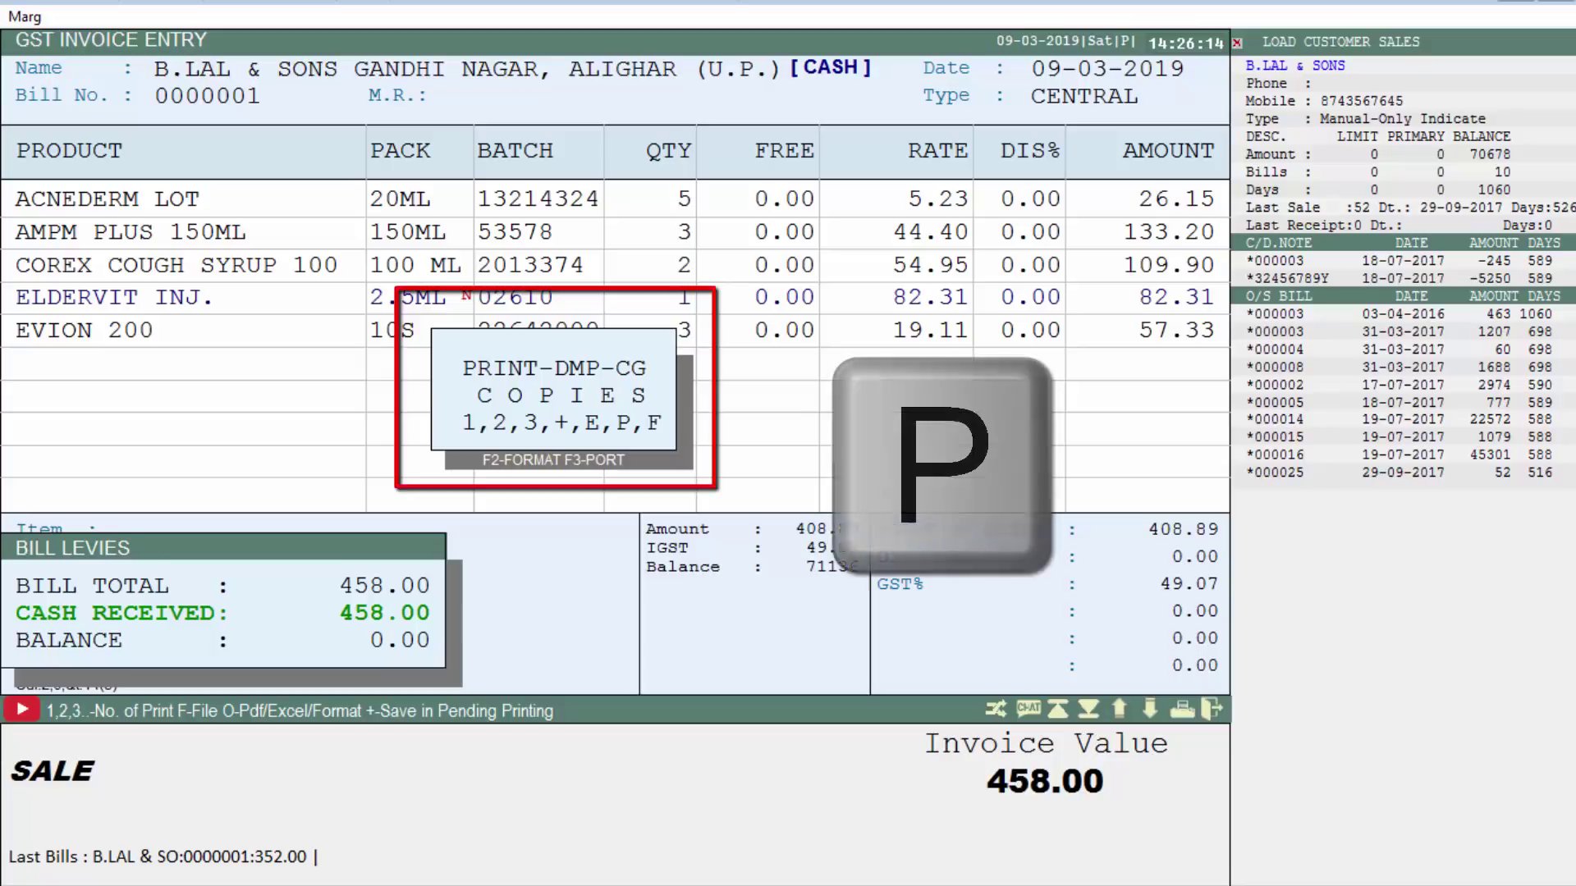